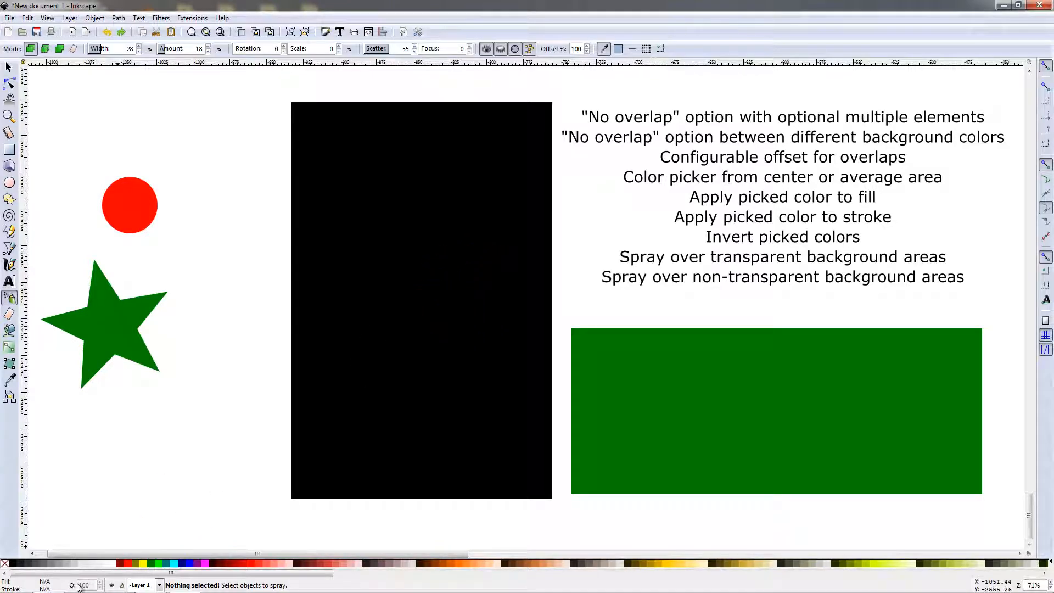
Try the black rectangle at 64% opacity and restore it to 100%.
left_click(9, 67)
left_click(329, 274)
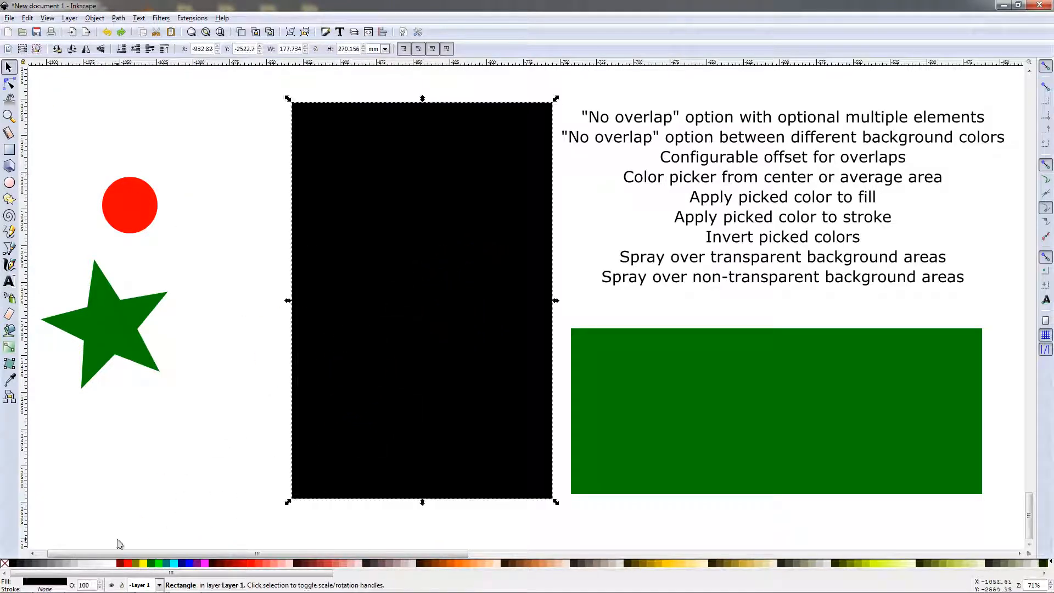
scroll(100, 587, "down", 20)
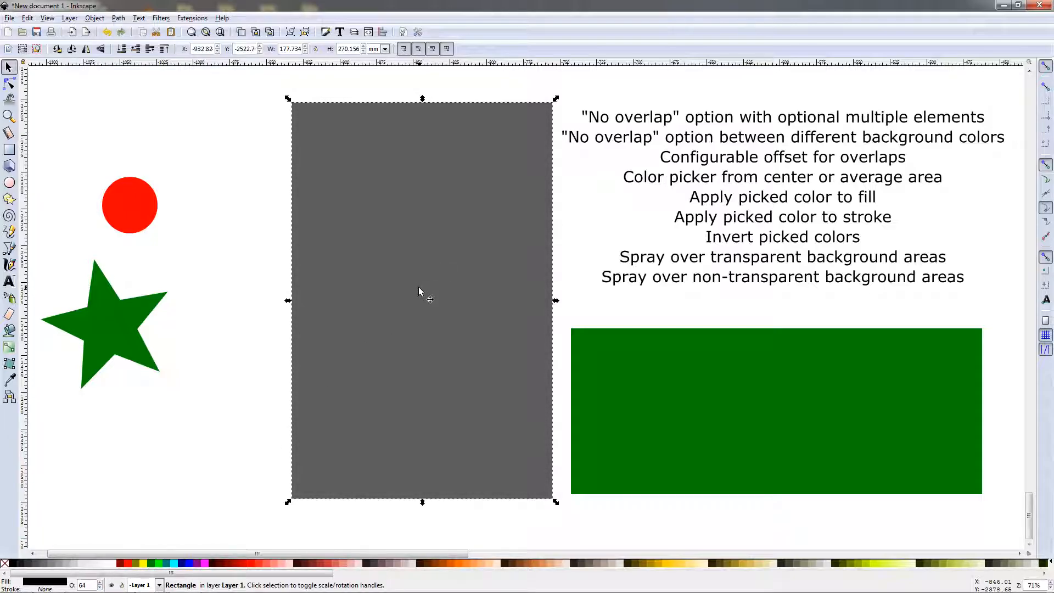
scroll(101, 586, "up", 16)
scroll(101, 586, "up", 20)
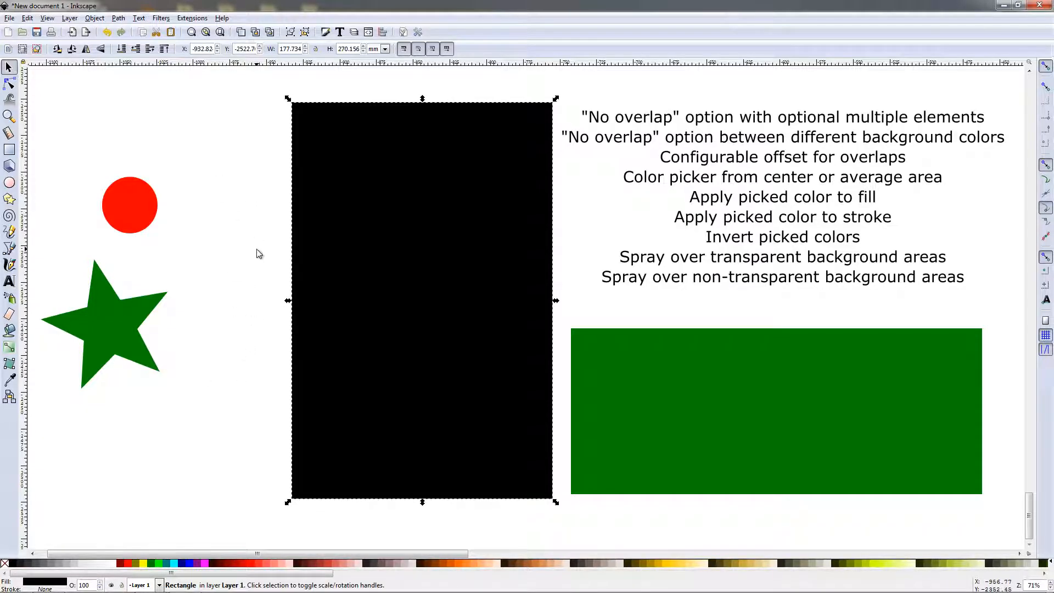
Spray copies of the red circle over non-transparent areas only, across the black and green rectangles.
left_click(10, 297)
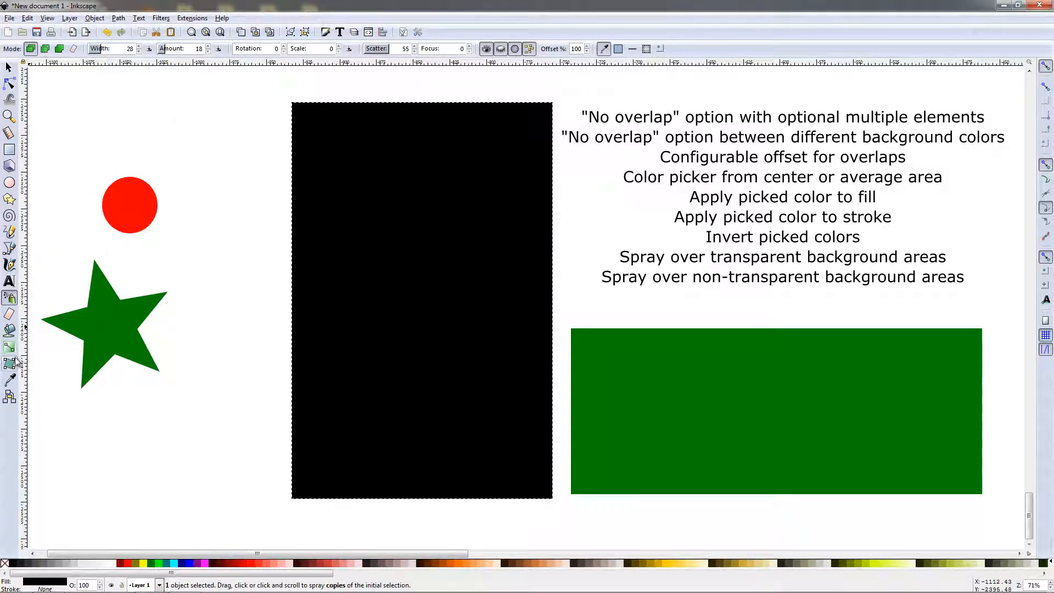
left_click(500, 50)
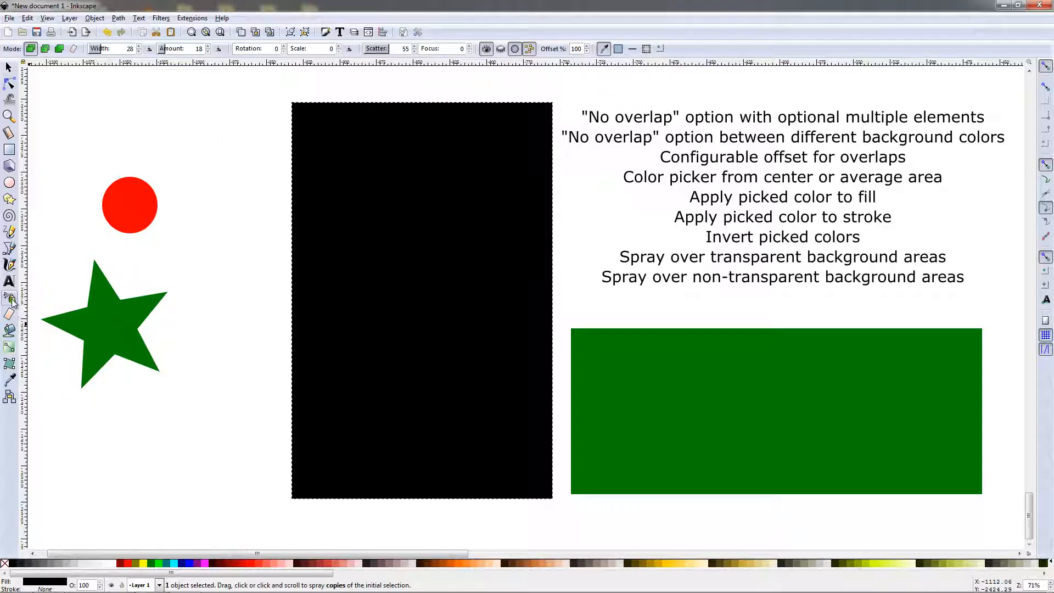
left_click(10, 67)
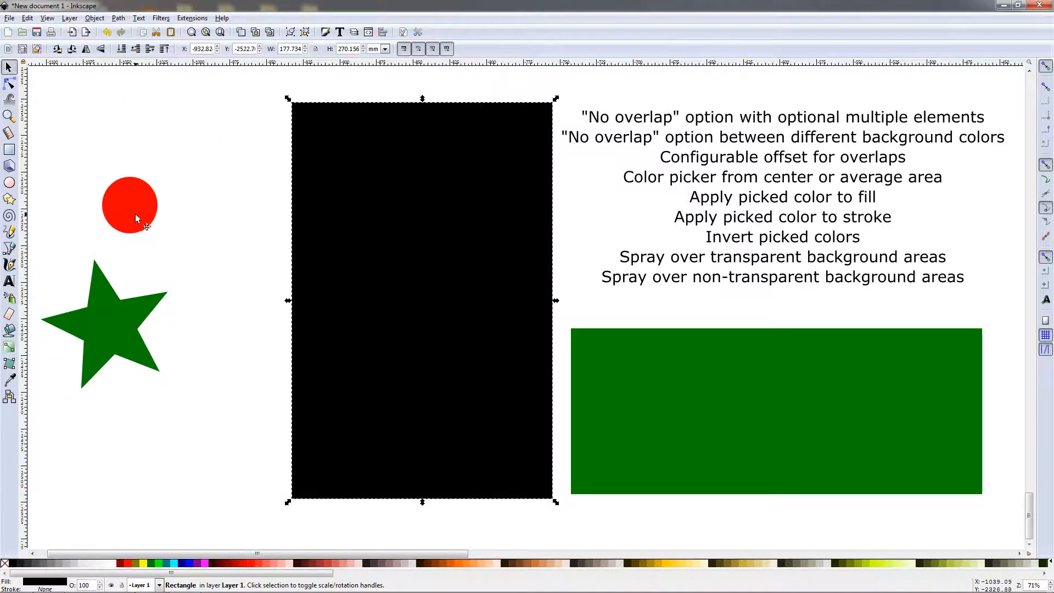
left_click(136, 217)
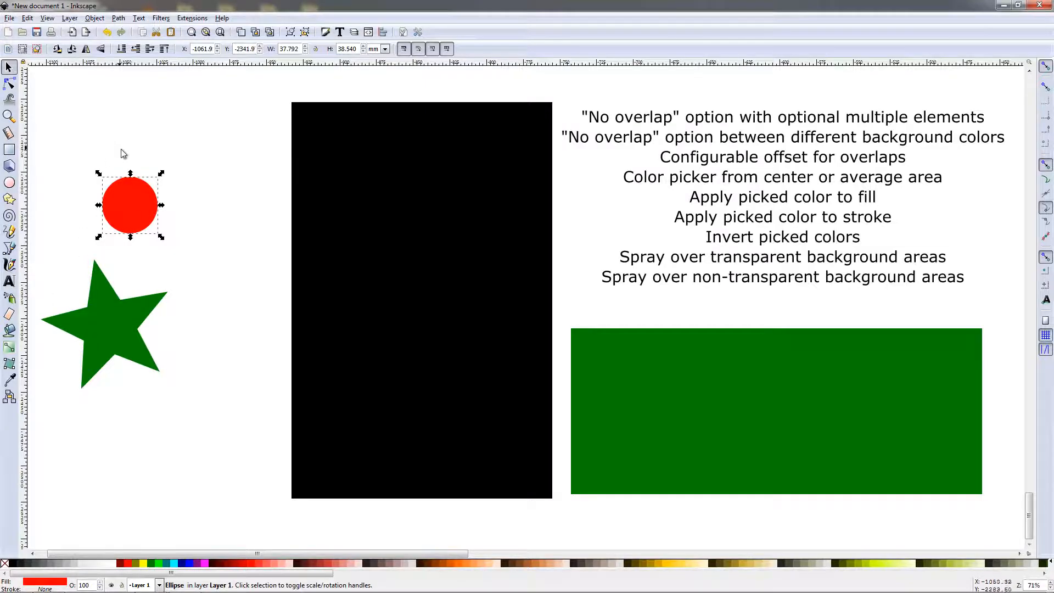
left_click(15, 300)
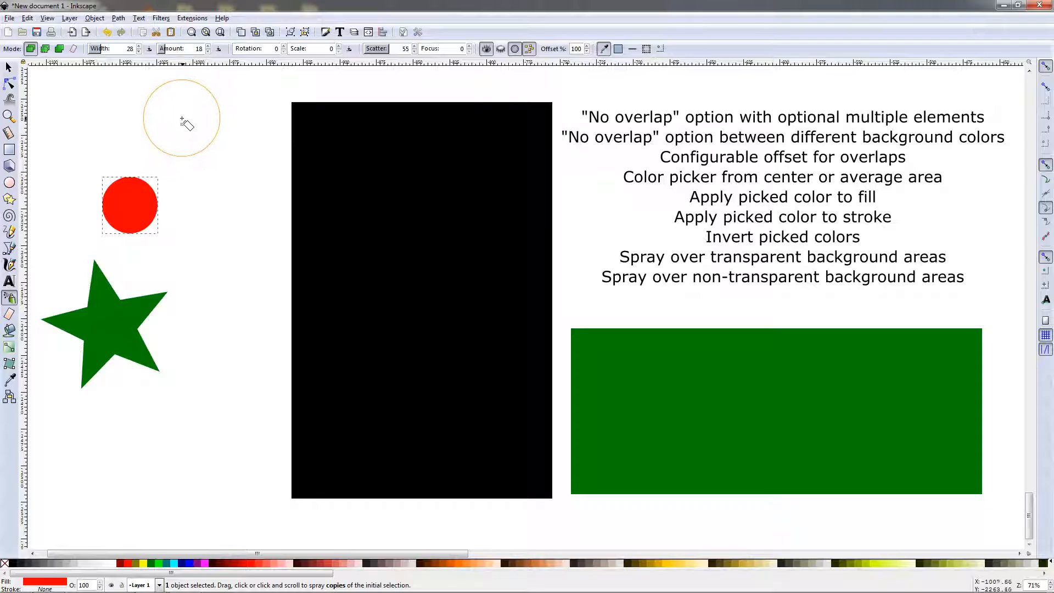
mouse_move(247, 200)
left_mouse_down()
mouse_move(536, 371)
mouse_move(689, 398)
mouse_move(922, 405)
mouse_move(897, 396)
left_mouse_up()
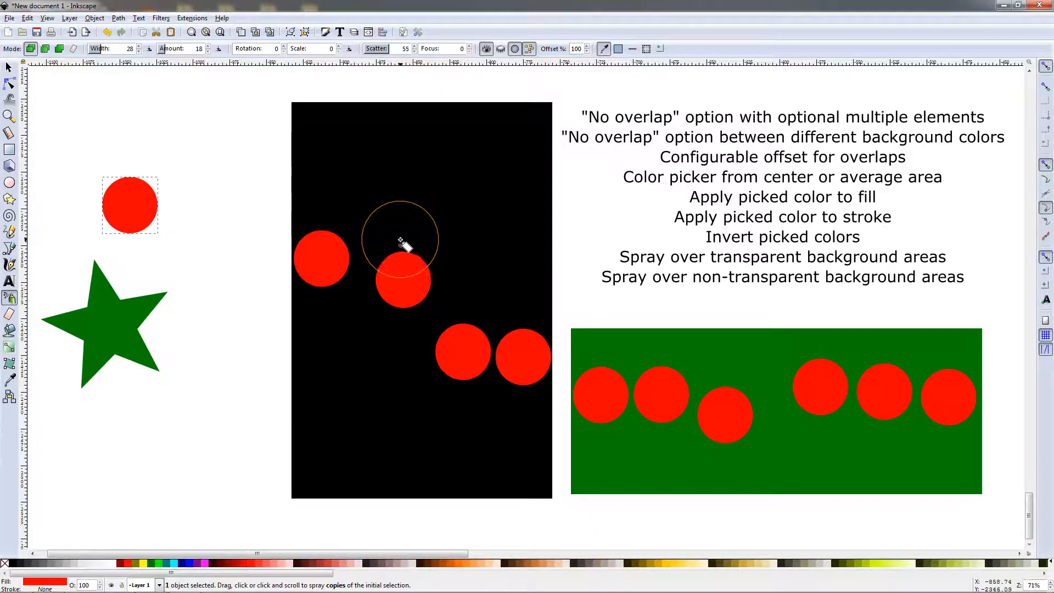
Restrict the spray to transparent areas and spray red circles on the empty canvas around the green star.
left_click(500, 54)
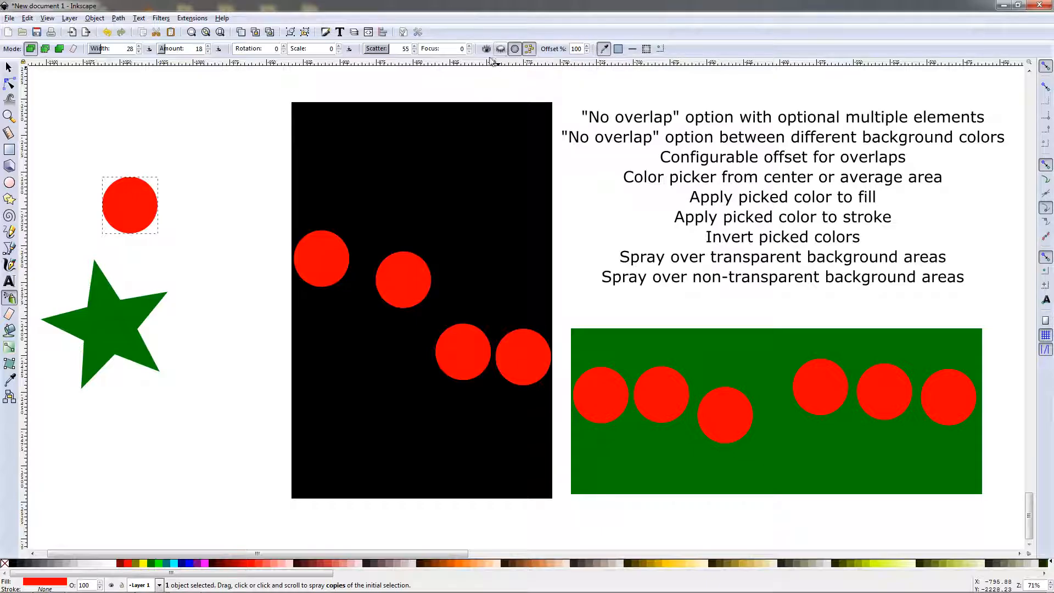
mouse_move(176, 140)
left_mouse_down()
mouse_move(231, 189)
mouse_move(195, 442)
mouse_move(102, 472)
mouse_move(193, 480)
mouse_move(215, 472)
mouse_move(263, 383)
left_mouse_up()
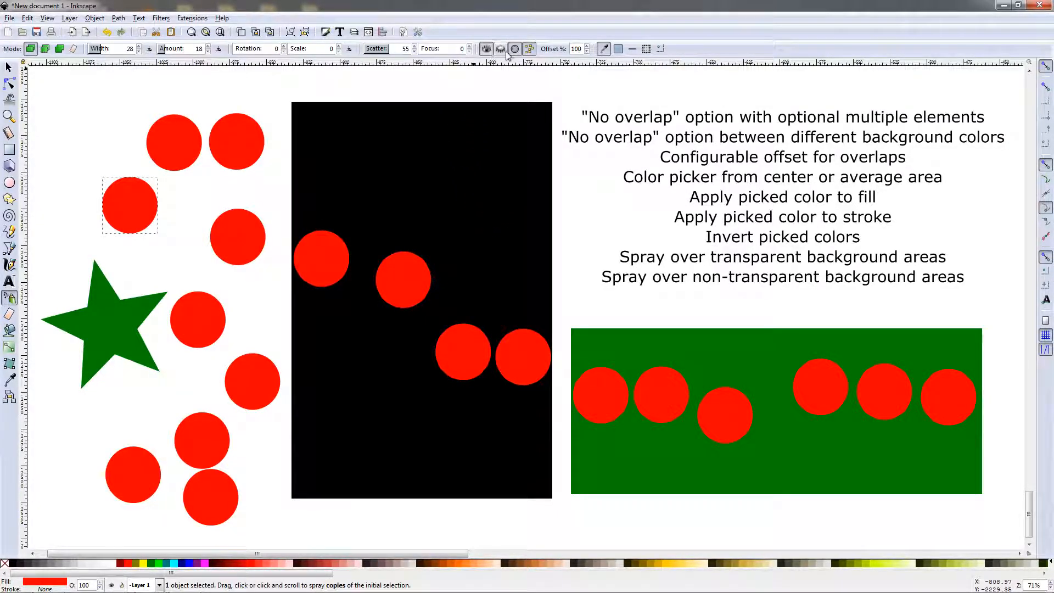
Allow spraying over both transparent and non-transparent areas and add single red circles on the empty canvas, black rectangle and green rectangle.
left_click(321, 140)
left_click(497, 425)
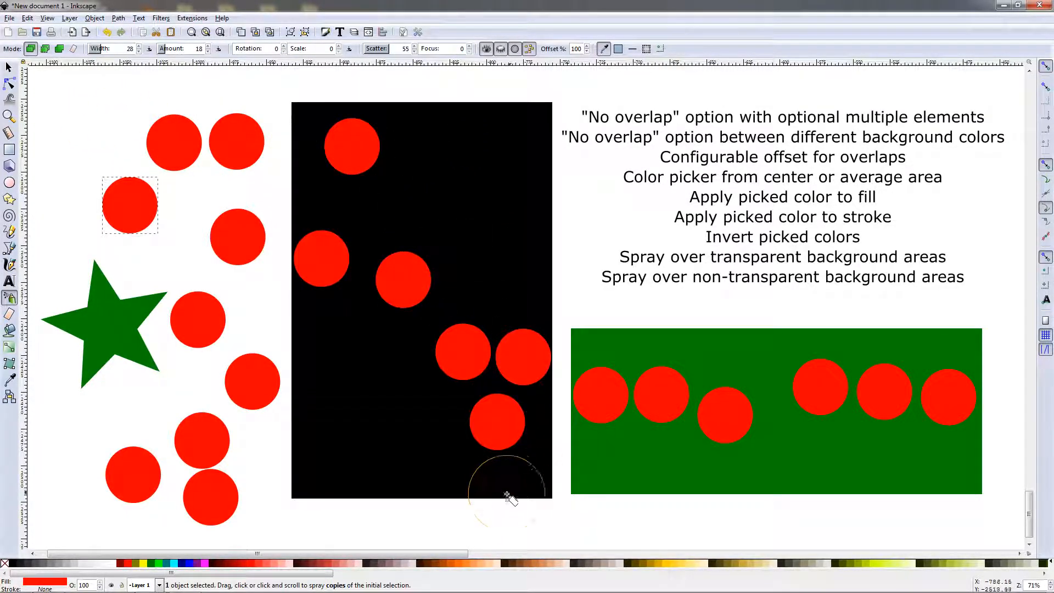
left_click(60, 188)
left_click(66, 112)
left_click(494, 268)
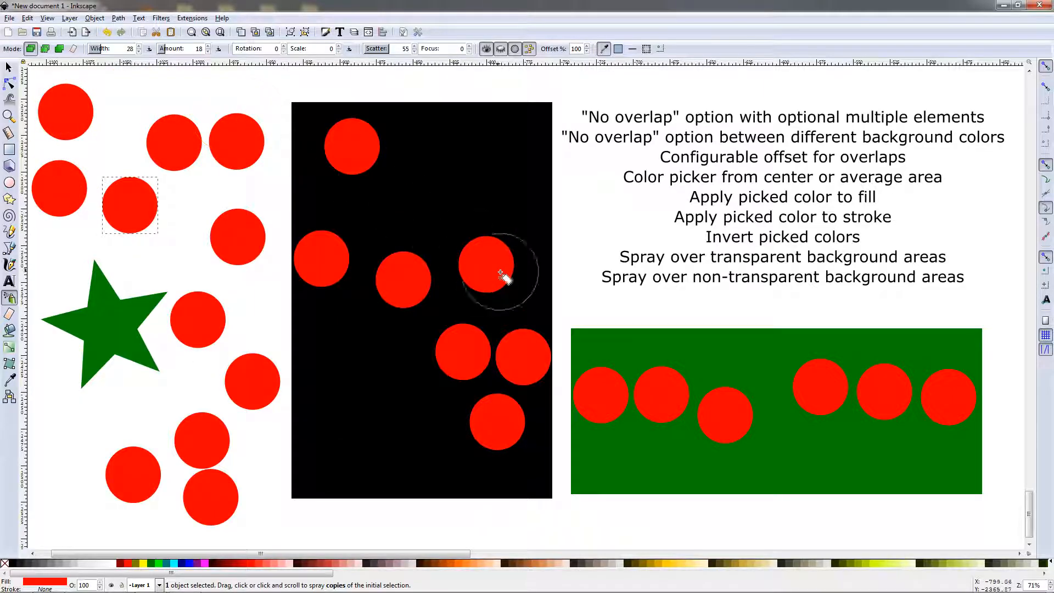
left_click(780, 461)
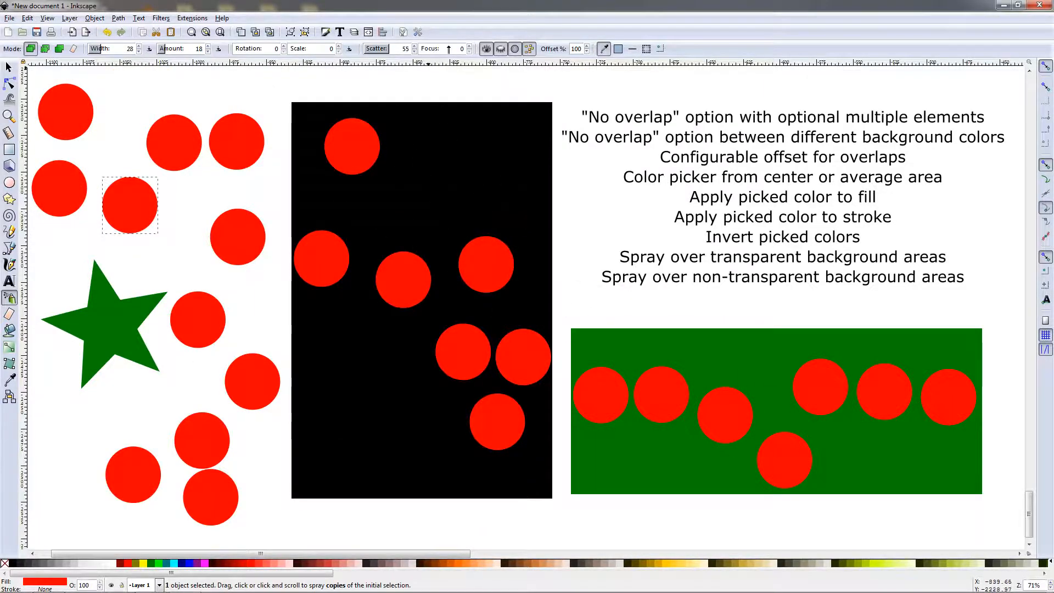
left_click(501, 48)
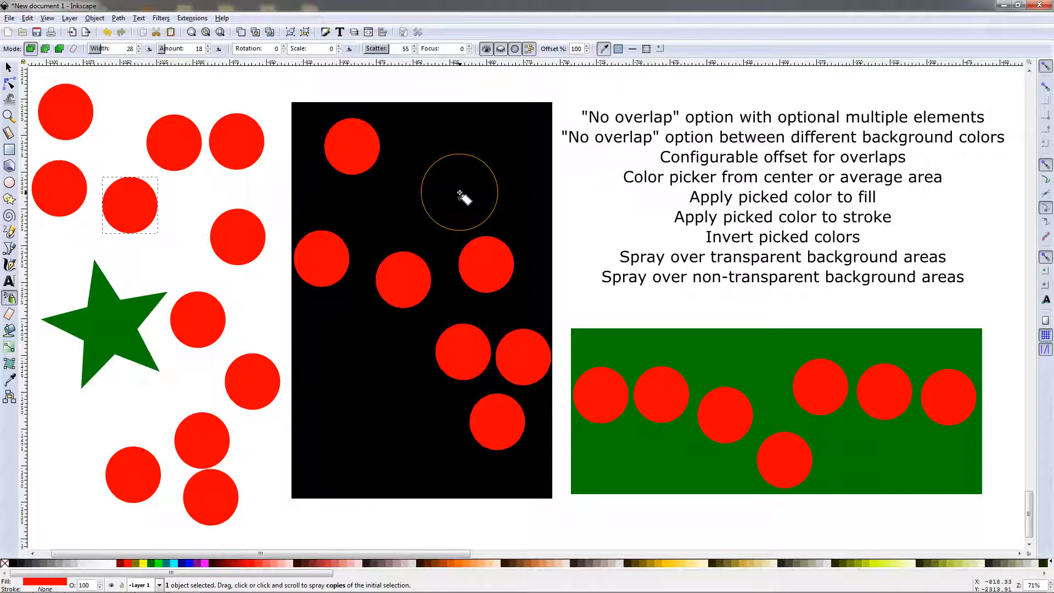
left_click(486, 50)
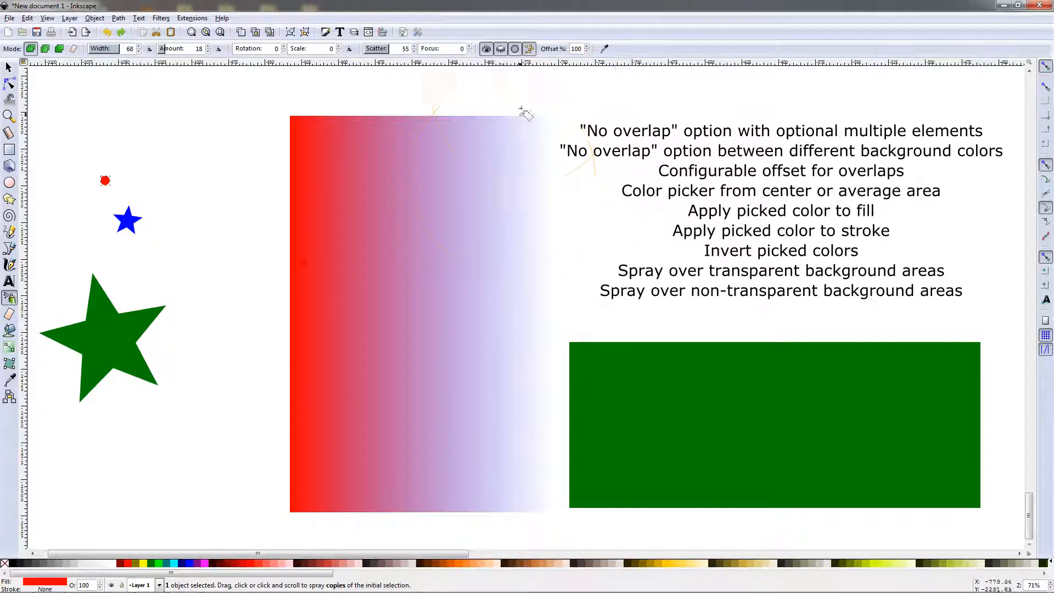
Spray small red circles beside the gradient rectangle with overlap prevention on, and undo the spray.
left_click(529, 49)
mouse_move(231, 205)
left_mouse_down()
mouse_move(205, 257)
mouse_move(191, 187)
mouse_move(178, 206)
mouse_move(166, 191)
mouse_move(209, 175)
mouse_move(224, 208)
mouse_move(195, 224)
mouse_move(192, 213)
mouse_move(177, 218)
mouse_move(205, 229)
left_mouse_up()
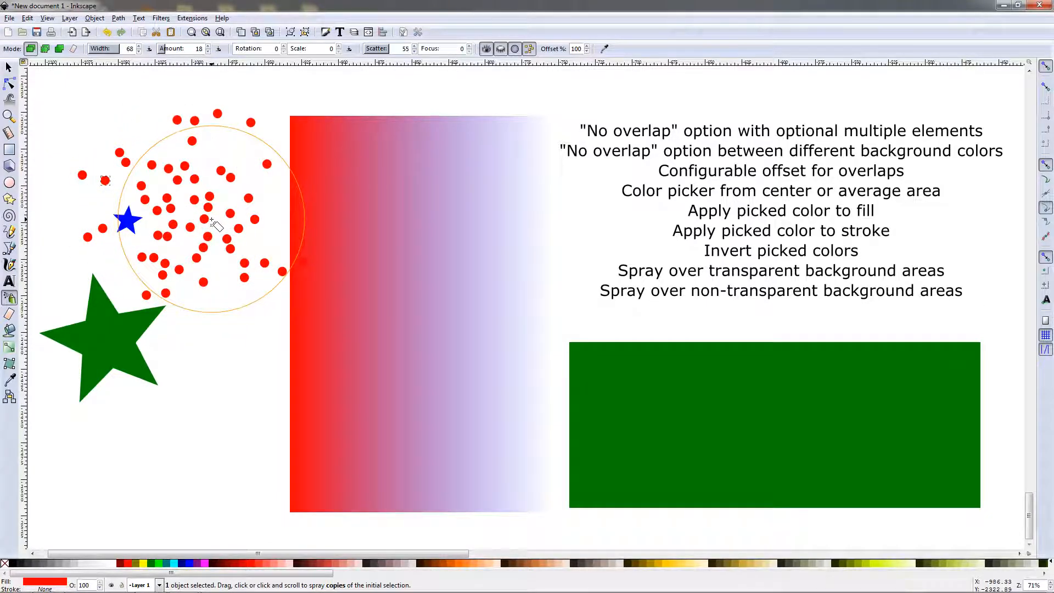
key("ctrl+z")
Turn off overlap prevention, spray small red circles on the same area, and undo the spray.
left_click(528, 49)
mouse_move(222, 211)
left_mouse_down()
mouse_move(216, 248)
mouse_move(197, 217)
mouse_move(192, 226)
mouse_move(194, 216)
mouse_move(192, 226)
mouse_move(204, 215)
mouse_move(220, 231)
left_mouse_up()
key("ctrl+z")
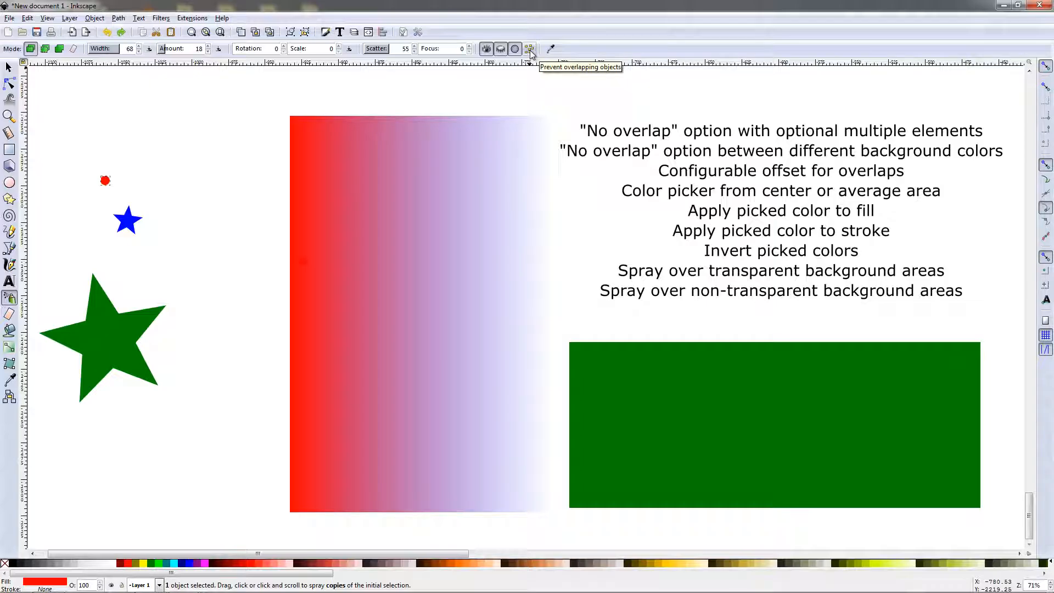
Spray the small red circle and blue star together with overlap prevention on, and undo the spray.
left_click(9, 67)
left_click_drag(71, 147, 166, 258)
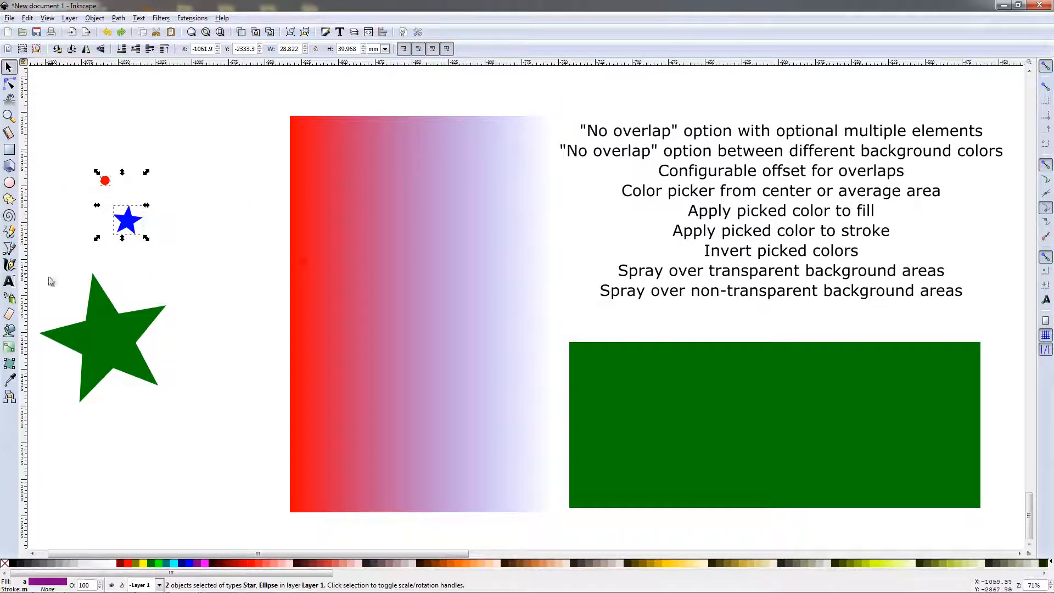
left_click(10, 301)
mouse_move(228, 172)
left_mouse_down()
mouse_move(202, 202)
mouse_move(165, 181)
mouse_move(123, 178)
mouse_move(137, 181)
mouse_move(149, 148)
mouse_move(82, 145)
left_mouse_up()
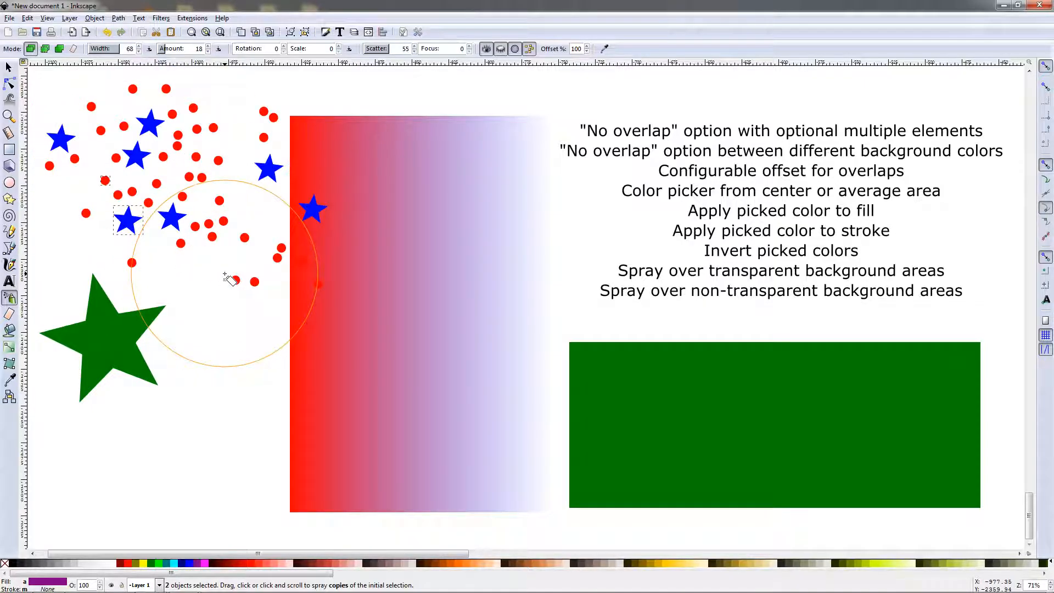
key("ctrl+z")
key("ctrl+z")
key("ctrl+z")
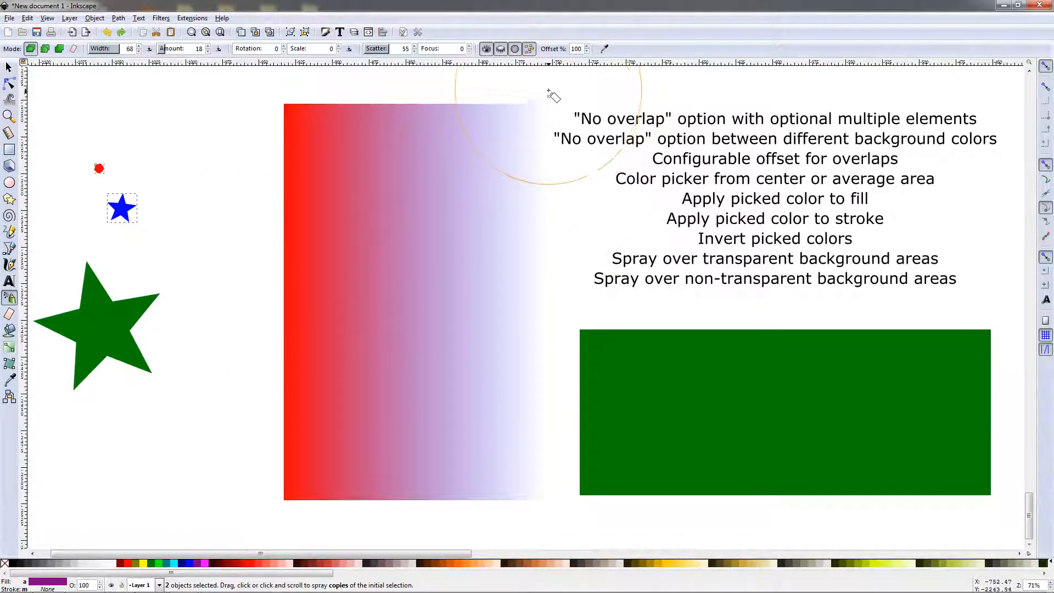
Try the overlap offset at 117% and reduce it back to 100%.
left_click(587, 47)
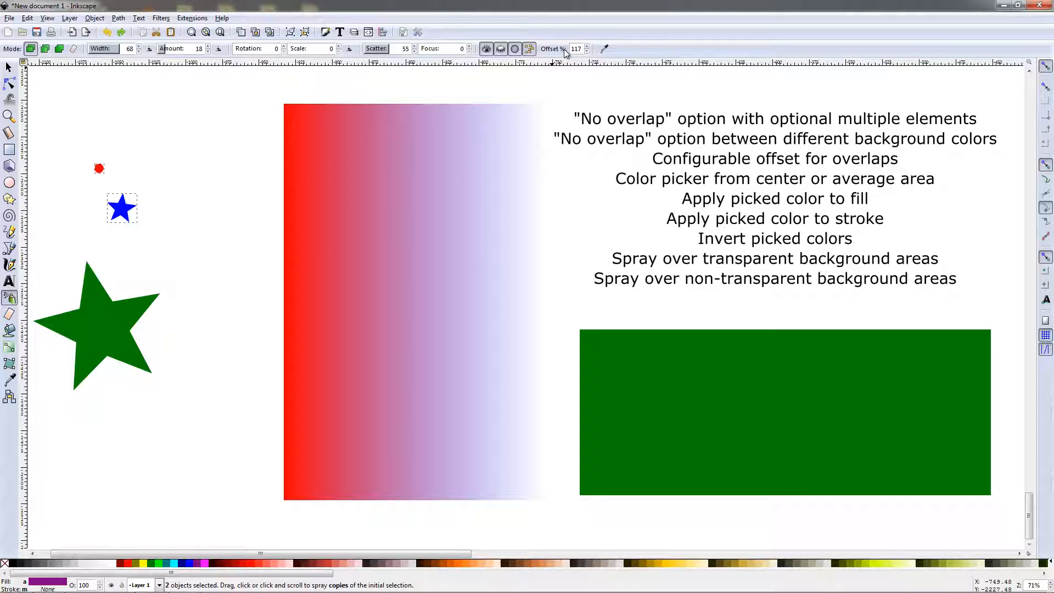
left_click(587, 51)
left_click(587, 51)
left_click(586, 52)
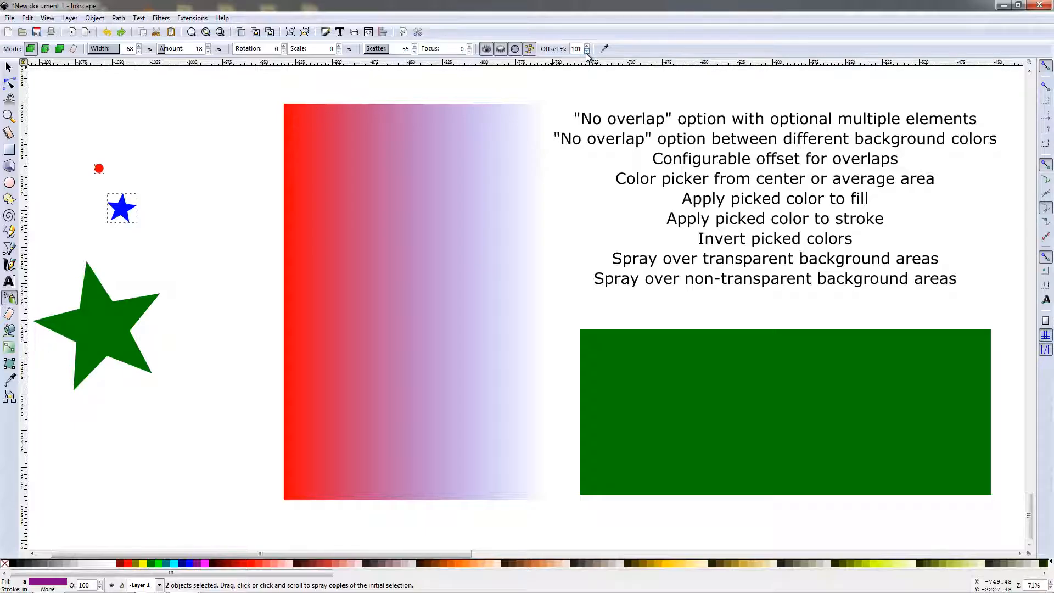
Spray the red circle and blue star with no overlap between colors, across the gradient, text, green rectangle and green star.
left_click(516, 50)
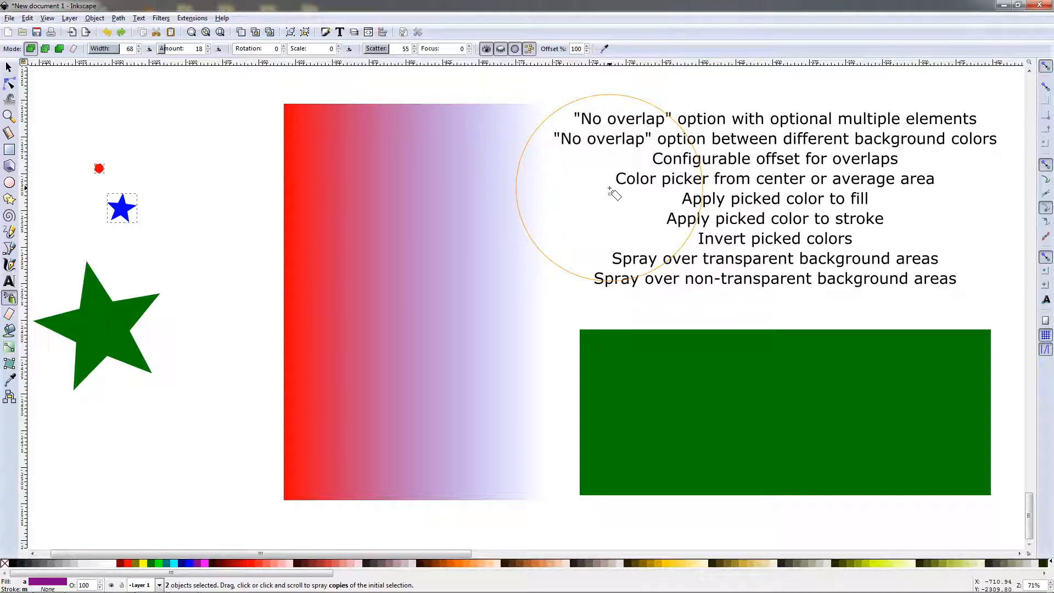
left_click(8, 67)
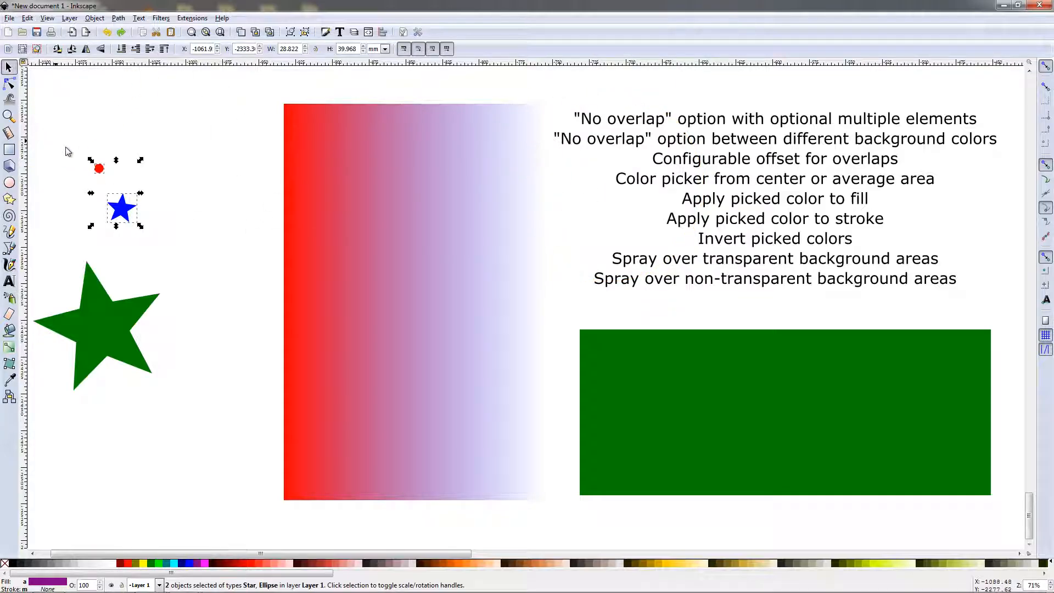
left_click(9, 297)
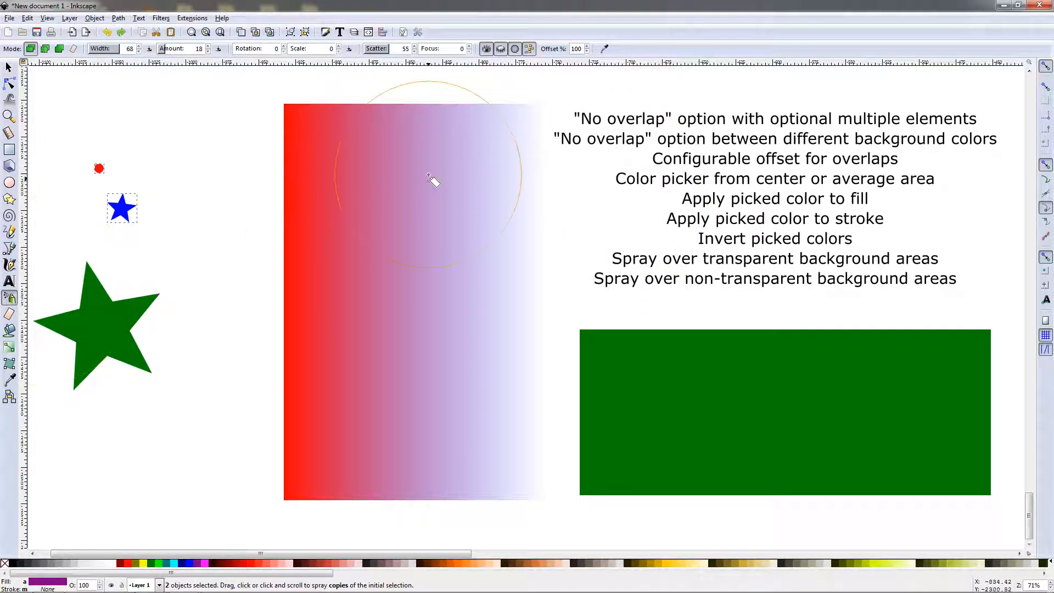
left_click(515, 49)
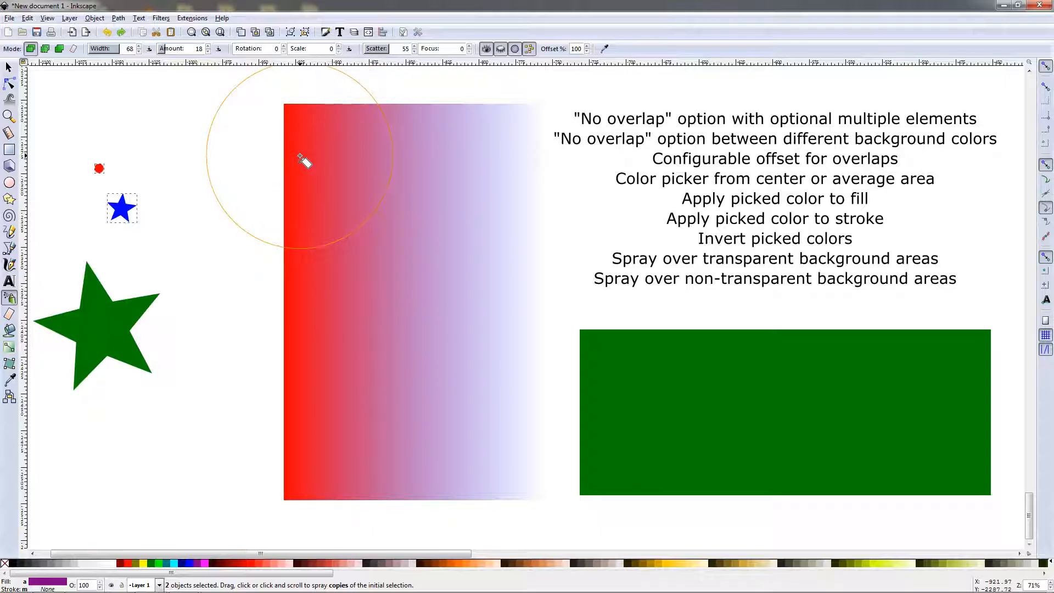
mouse_move(361, 155)
left_mouse_down()
mouse_move(419, 300)
mouse_move(469, 360)
mouse_move(485, 364)
mouse_move(494, 317)
mouse_move(389, 197)
mouse_move(290, 293)
mouse_move(433, 416)
mouse_move(622, 387)
mouse_move(760, 407)
mouse_move(911, 406)
mouse_move(646, 353)
mouse_move(483, 389)
mouse_move(367, 352)
mouse_move(455, 230)
mouse_move(476, 342)
mouse_move(452, 395)
mouse_move(477, 417)
mouse_move(83, 335)
mouse_move(101, 341)
mouse_move(101, 321)
mouse_move(152, 350)
mouse_move(505, 248)
mouse_move(631, 175)
mouse_move(697, 156)
mouse_move(844, 180)
mouse_move(882, 239)
mouse_move(932, 135)
mouse_move(704, 152)
mouse_move(728, 277)
mouse_move(842, 165)
mouse_move(592, 182)
mouse_move(588, 98)
mouse_move(819, 219)
mouse_move(564, 222)
mouse_move(920, 305)
mouse_move(883, 297)
mouse_move(777, 325)
mouse_move(590, 221)
mouse_move(875, 137)
mouse_move(927, 107)
mouse_move(603, 160)
mouse_move(744, 179)
mouse_move(810, 212)
mouse_move(804, 168)
mouse_move(762, 234)
mouse_move(757, 191)
mouse_move(740, 173)
mouse_move(711, 218)
mouse_move(819, 212)
mouse_move(757, 161)
mouse_move(811, 191)
mouse_move(770, 235)
mouse_move(768, 258)
mouse_move(799, 175)
mouse_move(829, 199)
mouse_move(729, 152)
mouse_move(810, 155)
mouse_move(764, 194)
mouse_move(735, 167)
mouse_move(794, 154)
mouse_move(757, 190)
mouse_move(777, 165)
mouse_move(807, 185)
mouse_move(736, 176)
mouse_move(789, 172)
mouse_move(676, 200)
left_mouse_up()
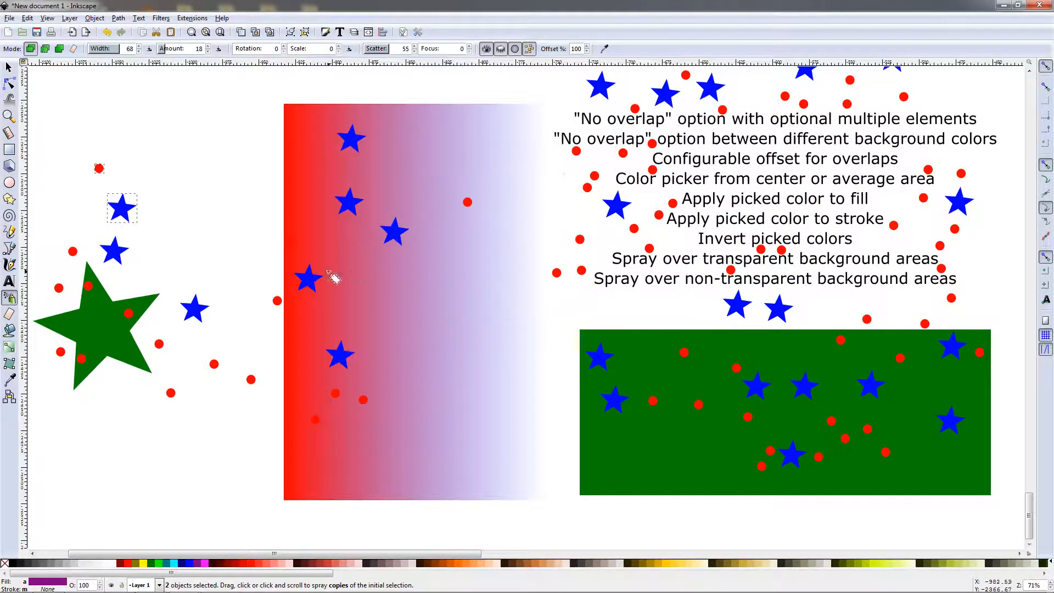
Turn off the no-overlap-between-colors option and spray red circles and blue stars over the text block.
left_click(500, 48)
mouse_move(758, 176)
left_mouse_down()
mouse_move(777, 178)
mouse_move(708, 258)
mouse_move(632, 258)
mouse_move(679, 251)
left_mouse_up()
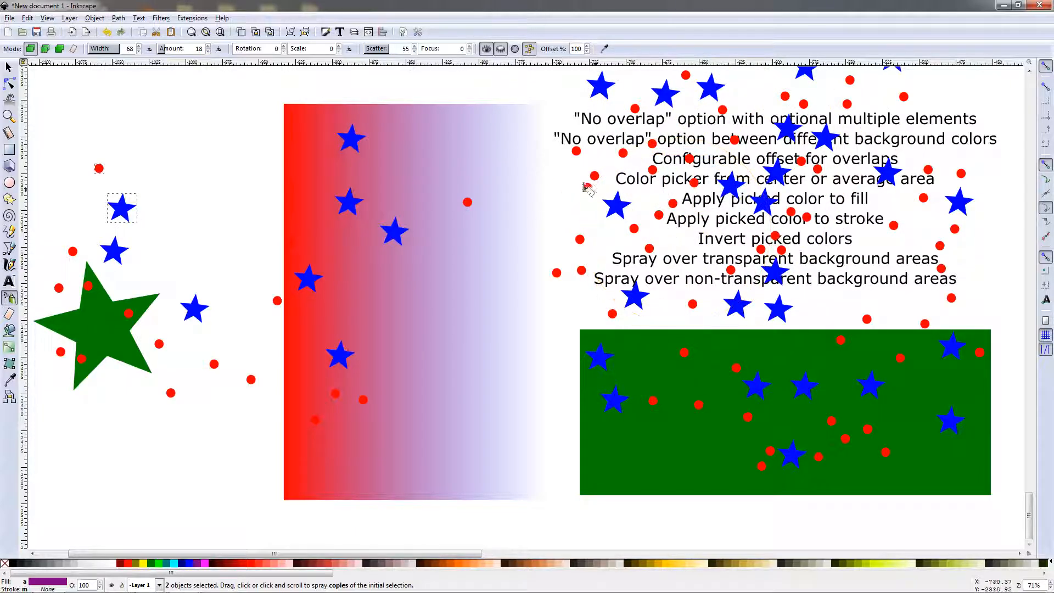
Open the Objects list and select the original red circle, the text block and the gradient rectangle in turn.
left_click(95, 18)
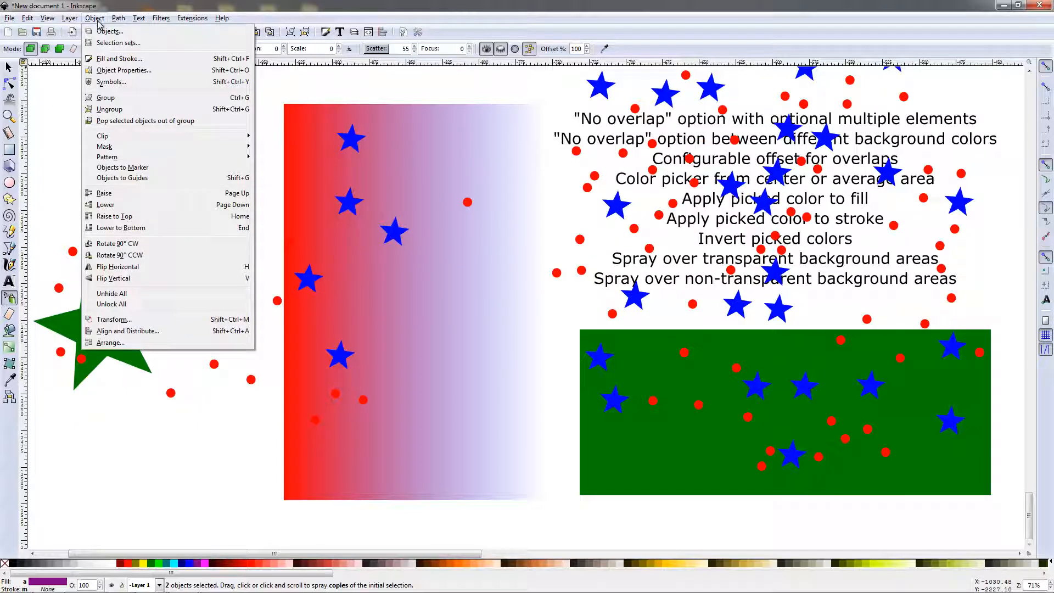
left_click(109, 31)
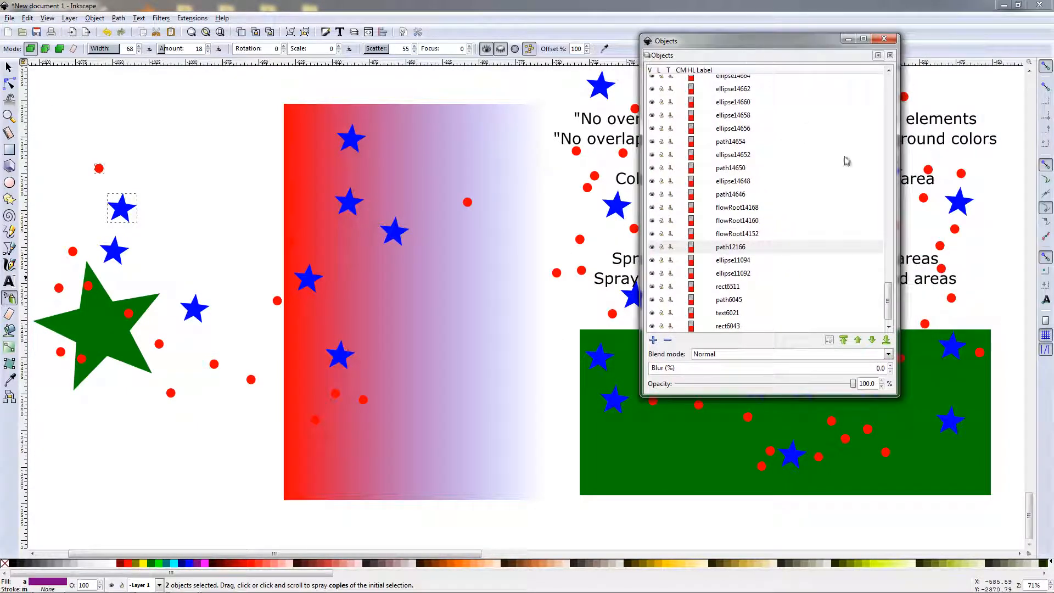
left_click_drag(887, 288, 888, 299)
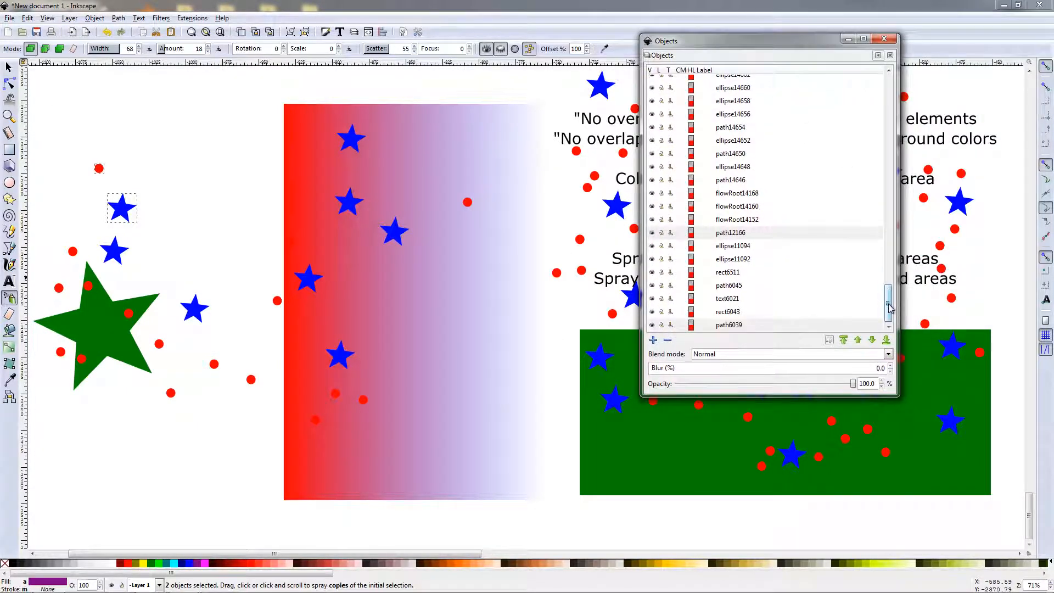
left_click(735, 326)
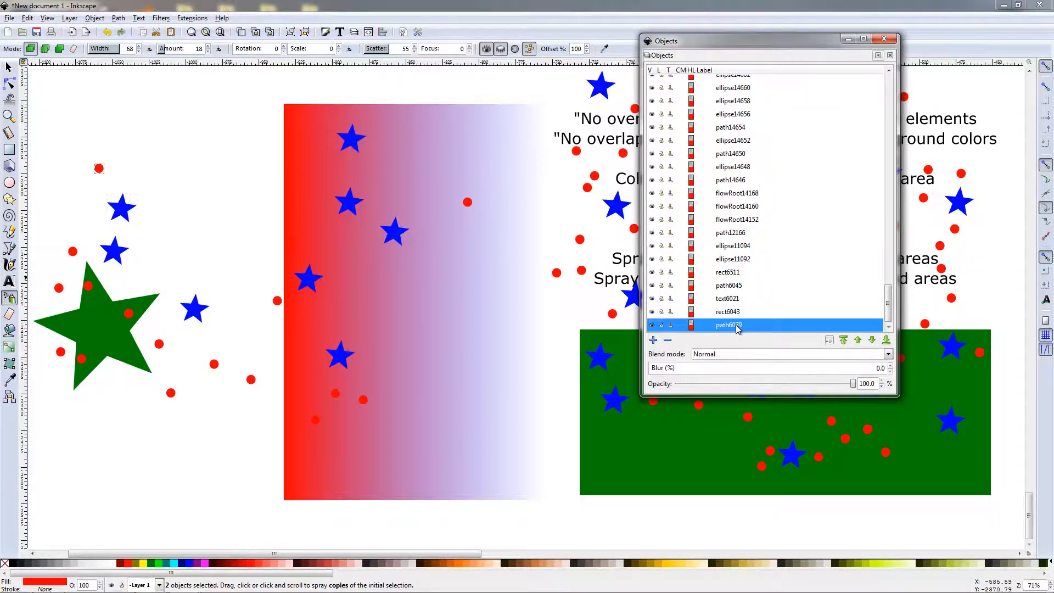
left_click(728, 300)
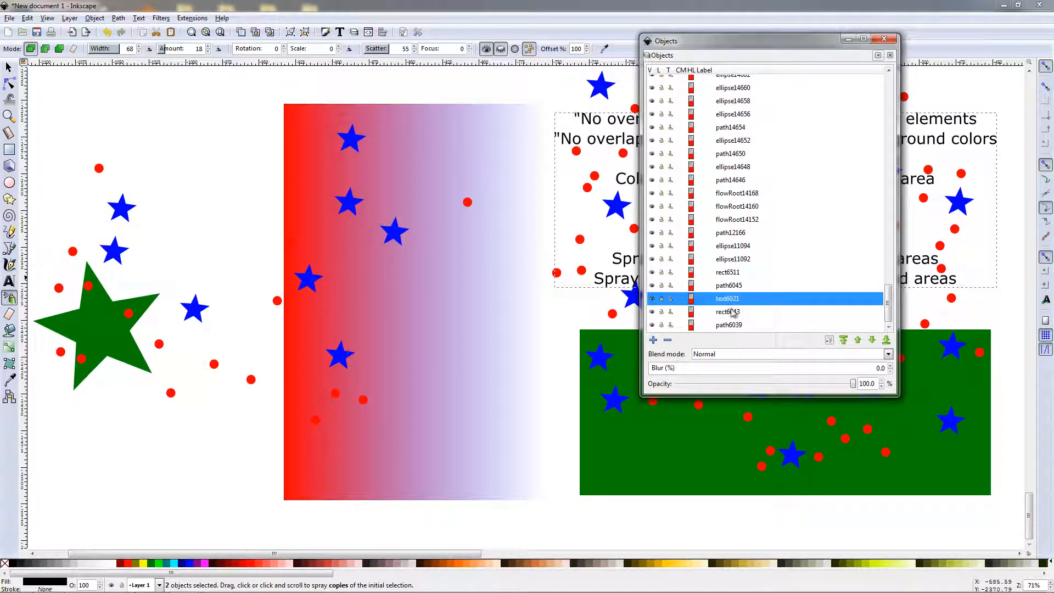
left_click(730, 312)
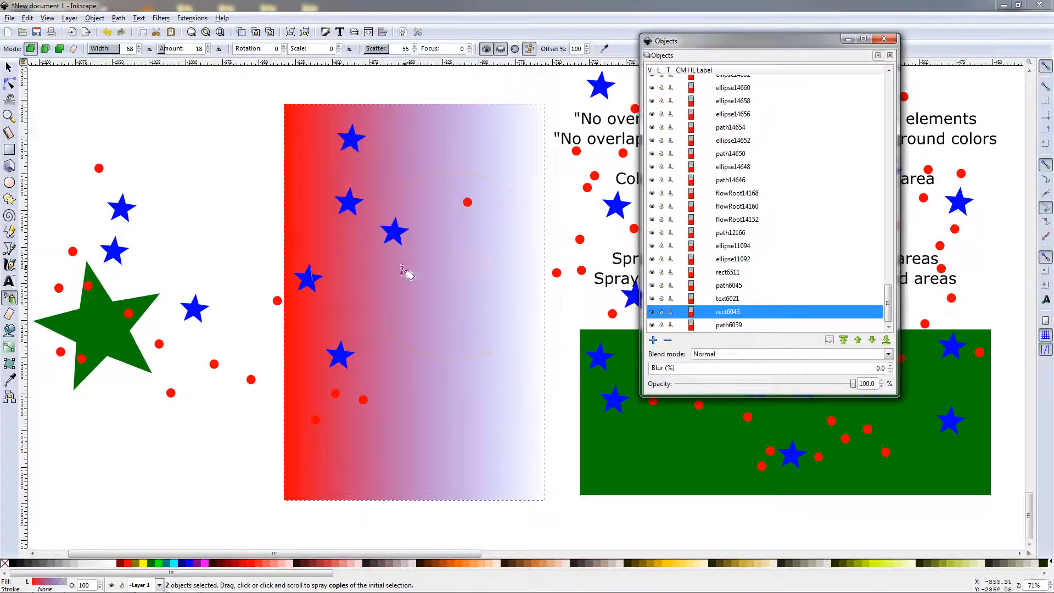
Close the Objects list and undo all the sprayed circles and stars until only the original objects remain.
left_click(884, 38)
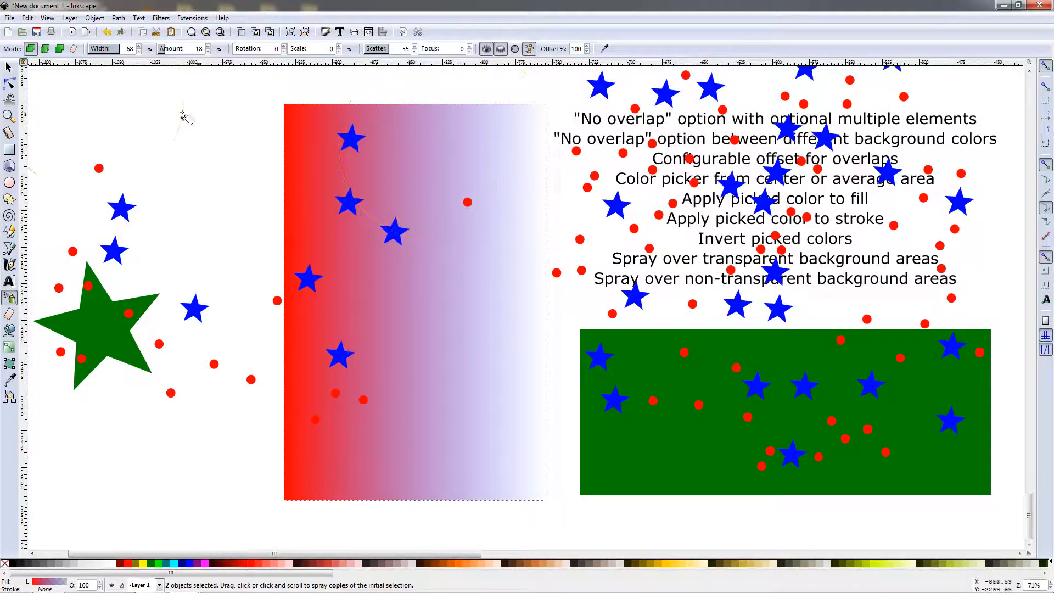
left_click(8, 66)
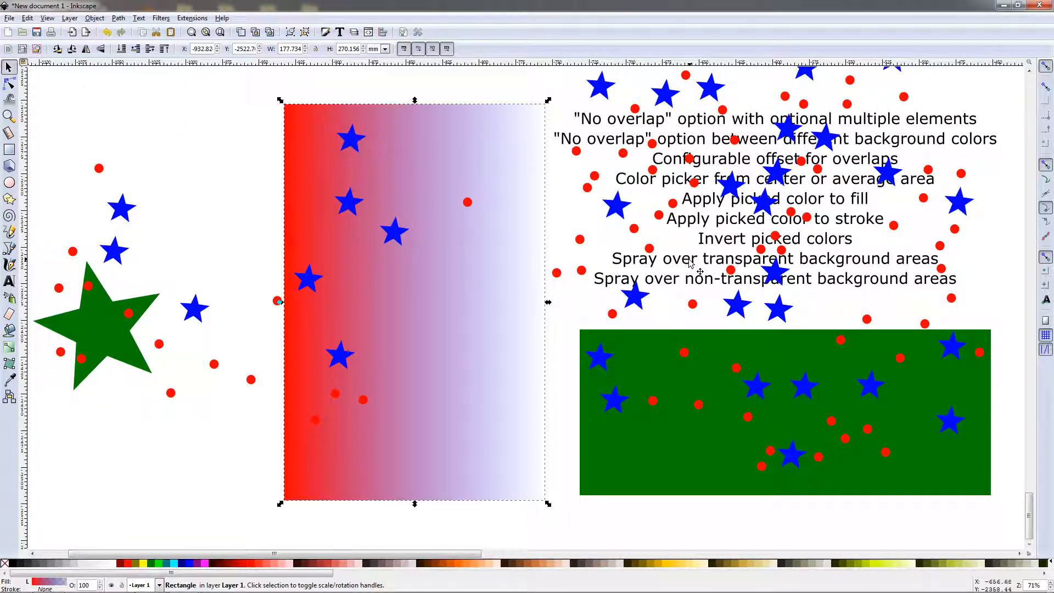
mouse_move(694, 264)
left_mouse_down()
mouse_move(461, 274)
mouse_move(400, 313)
mouse_move(404, 291)
mouse_move(675, 263)
mouse_move(693, 270)
mouse_move(689, 279)
left_mouse_up()
key("ctrl")
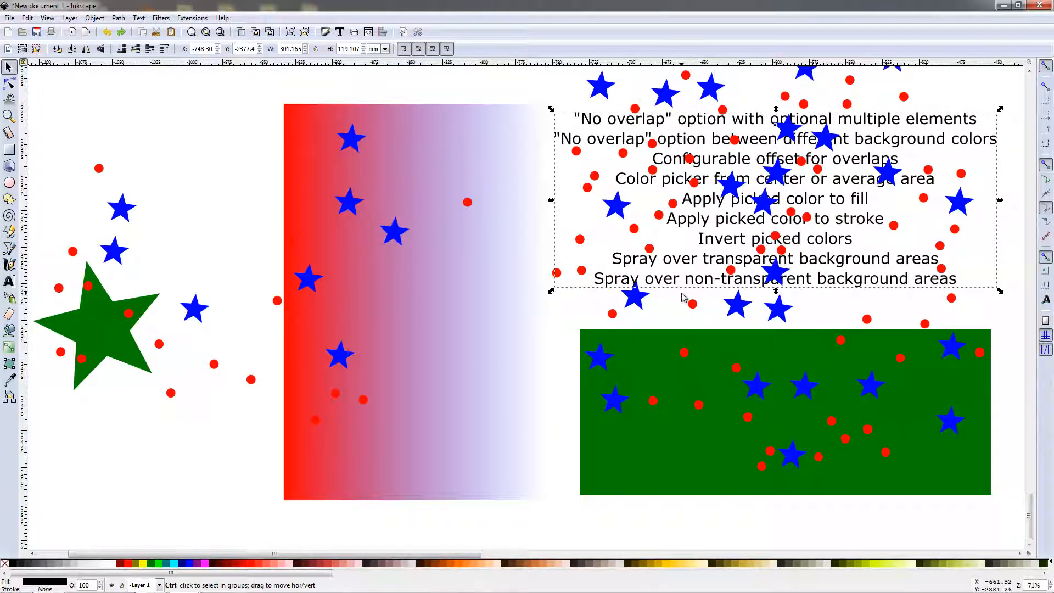
key("ctrl+z")
key("ctrl+z")
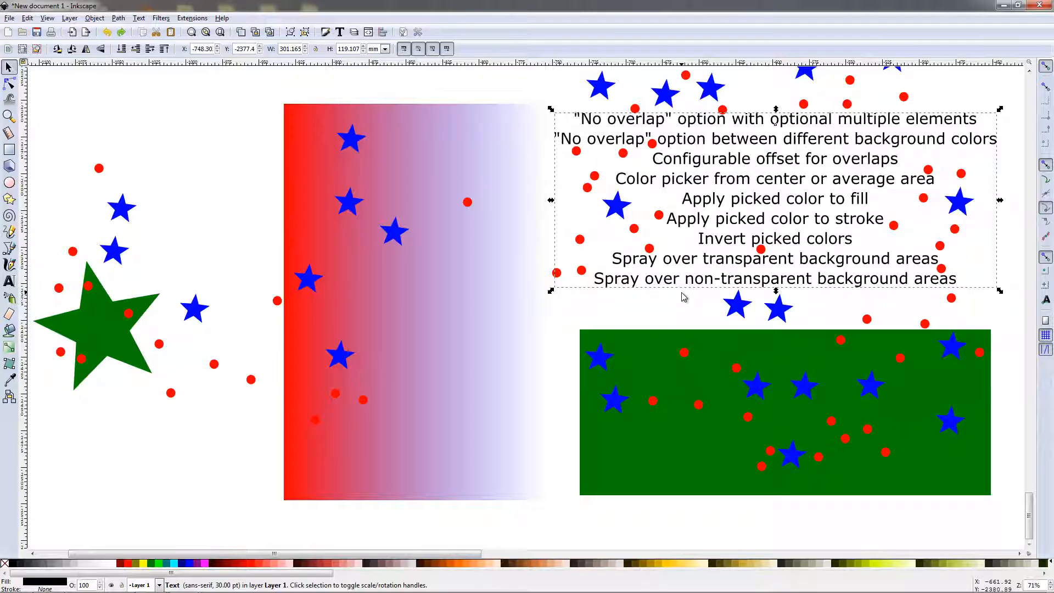
key("ctrl+z")
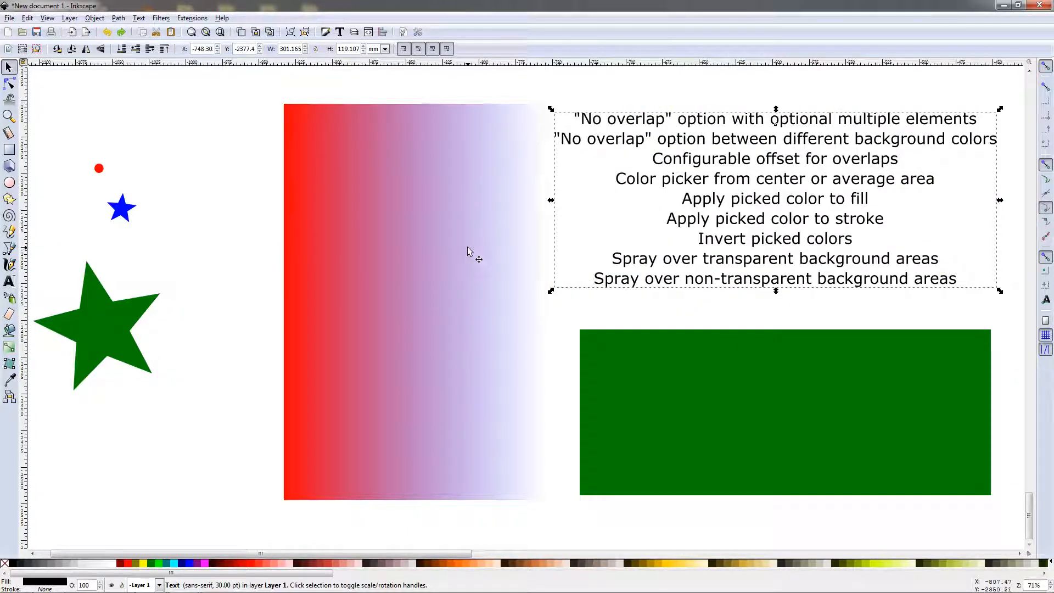
Return to the Spray tool and turn the no-overlap-between-colors option back on.
left_click(9, 297)
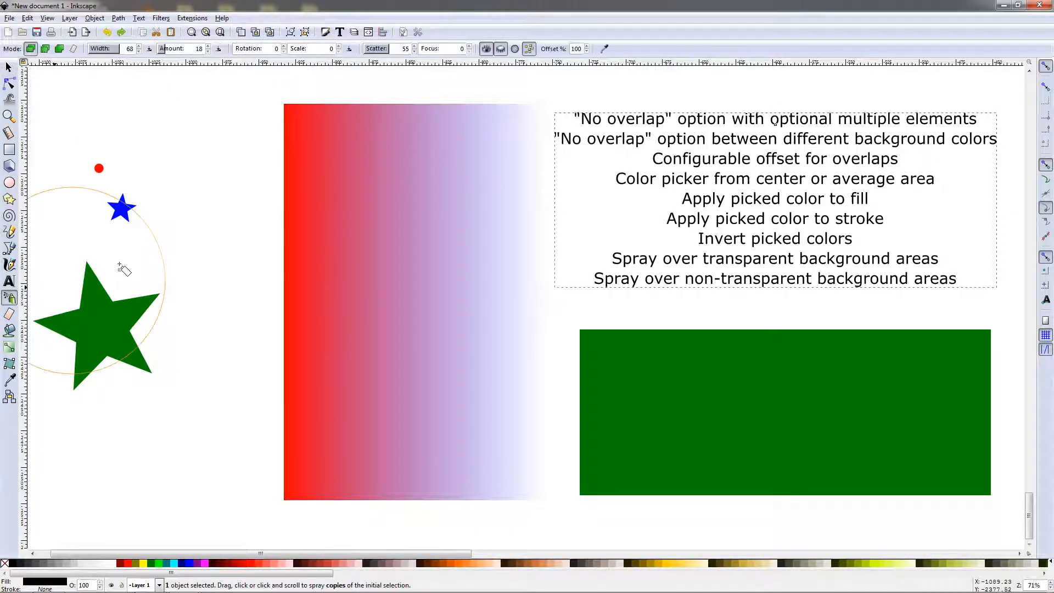
left_click(515, 51)
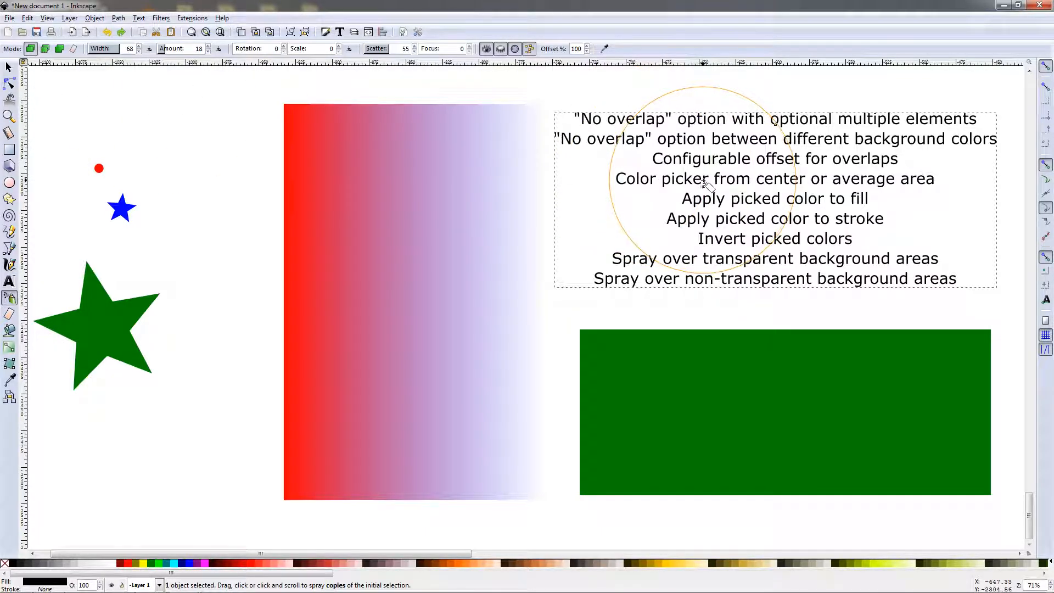
left_click(9, 67)
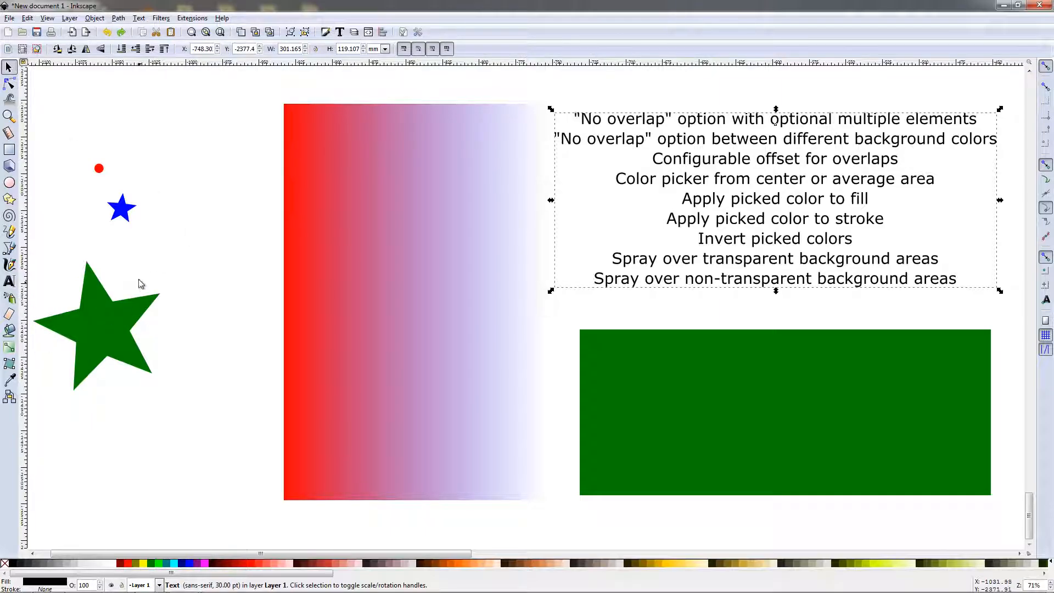
left_click(11, 298)
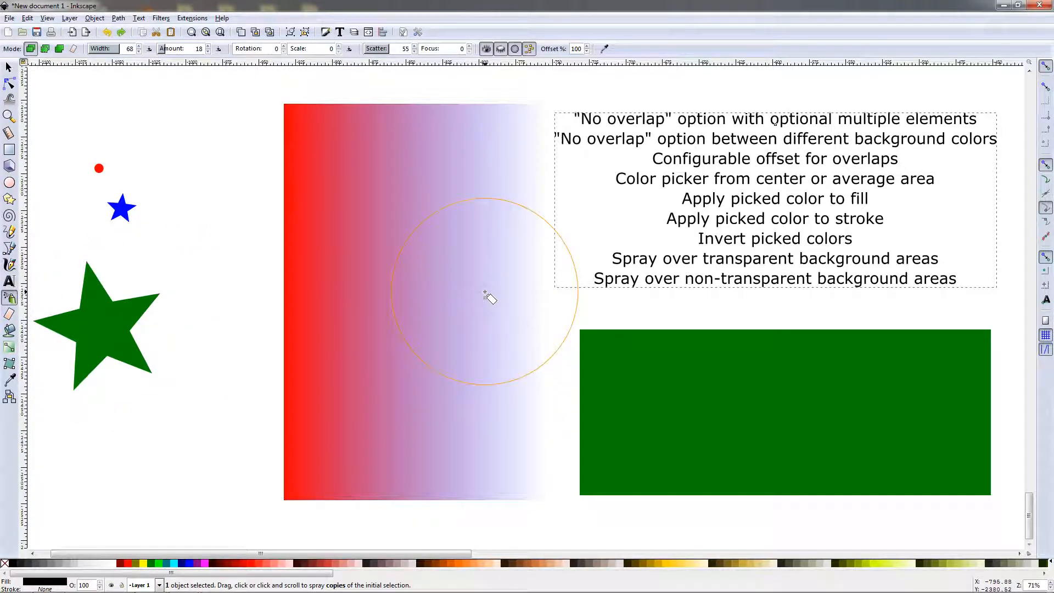
left_click(517, 52)
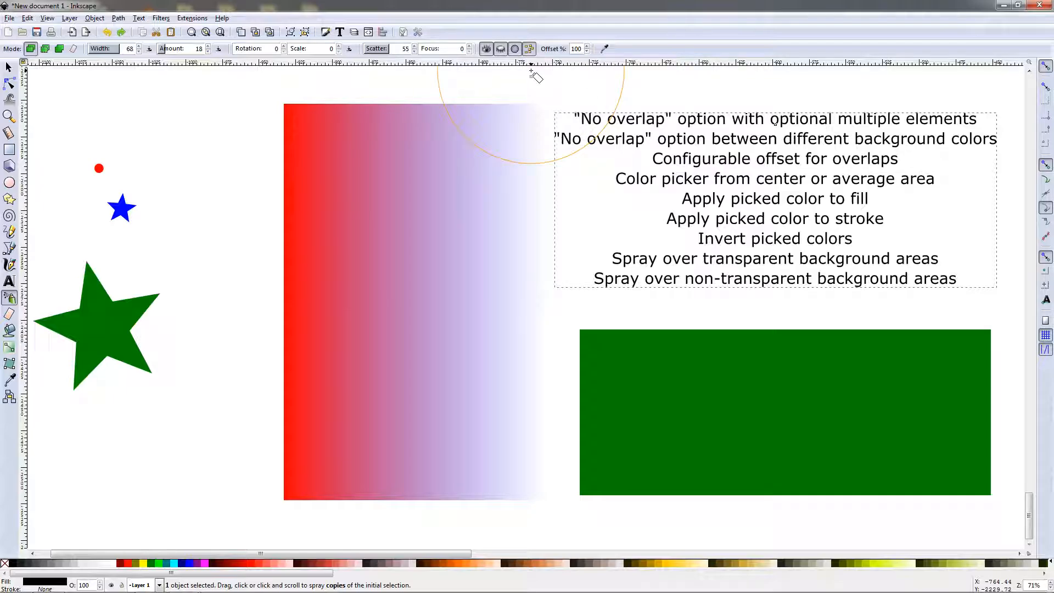
Select the small red circle and set the spray to pick color from the drawing and apply it to the fill, without the tiled clones dialog.
key("Tab")
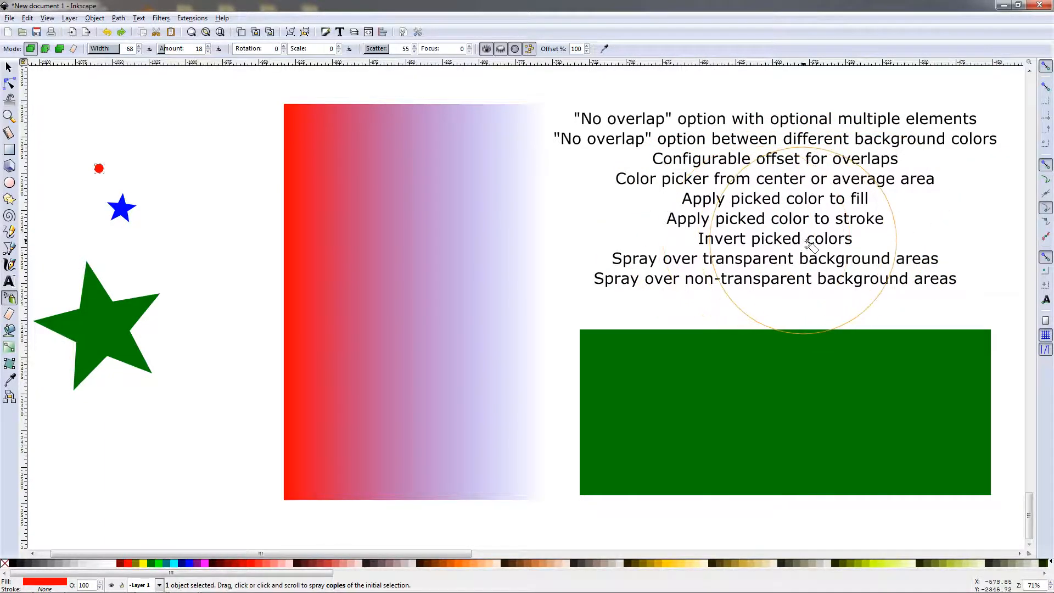
left_click(606, 49)
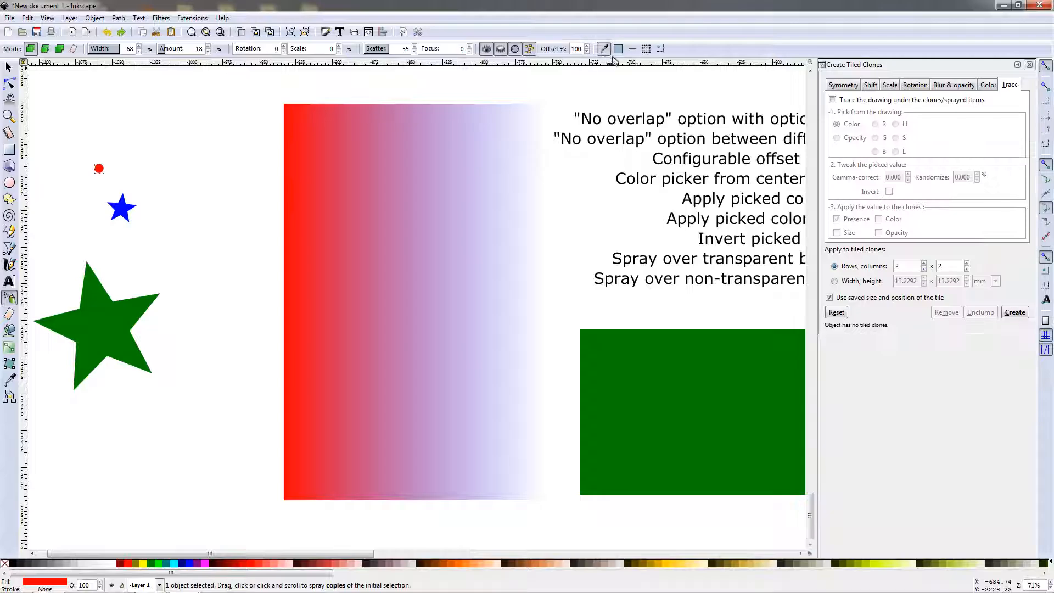
left_click(1029, 65)
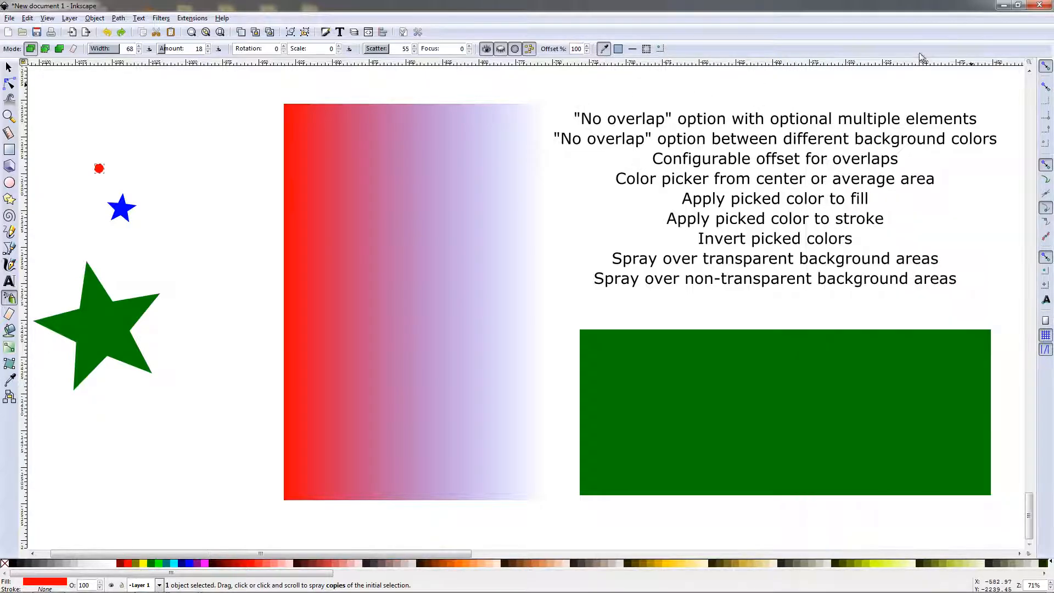
left_click(619, 49)
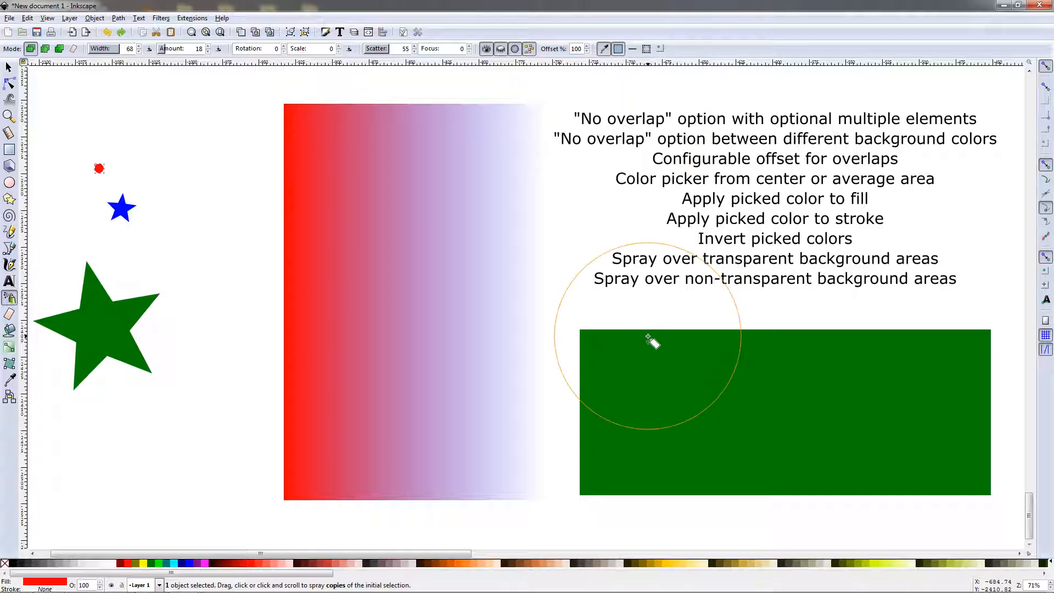